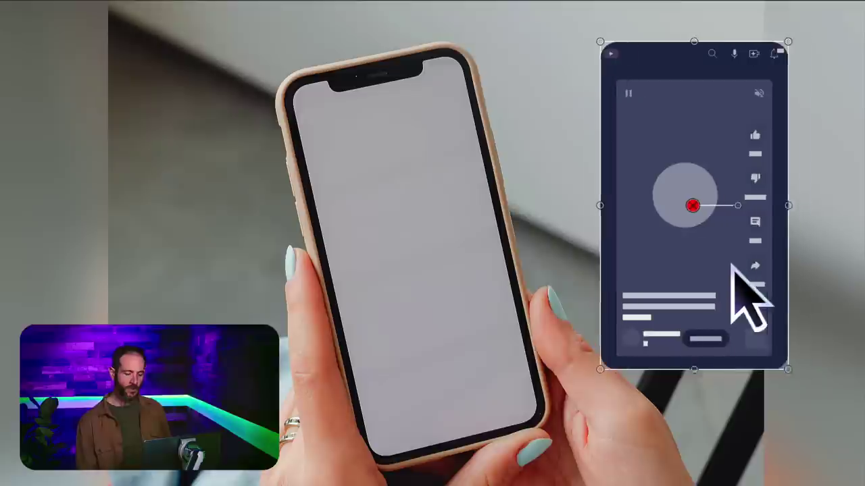
- Move and enlarge the app mockup, then corner-pin its four corners onto the phone's screen
drag(782, 265, 631, 278)
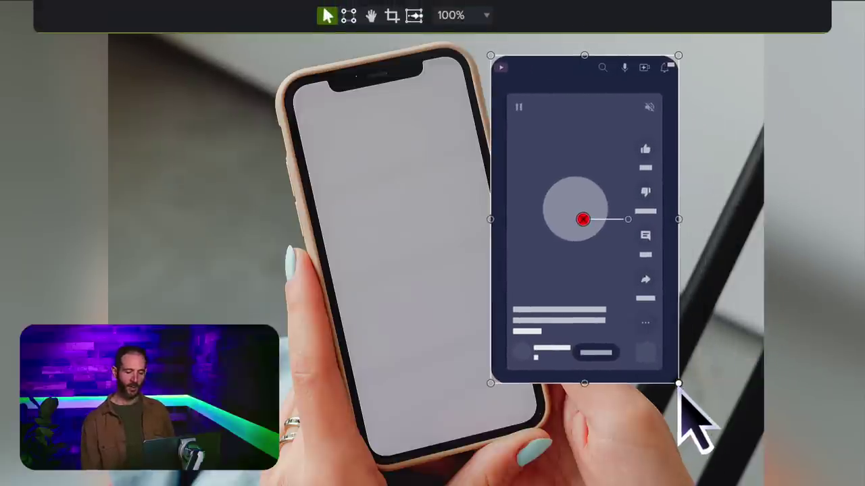
drag(679, 384, 704, 429)
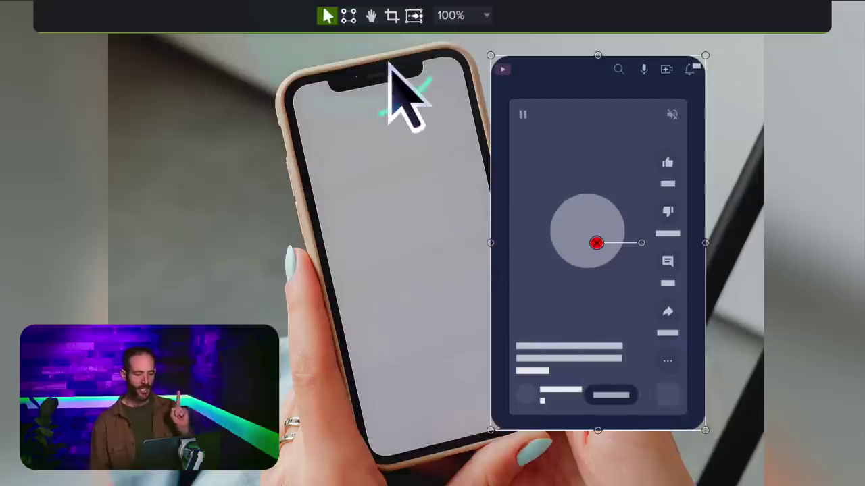
click(350, 19)
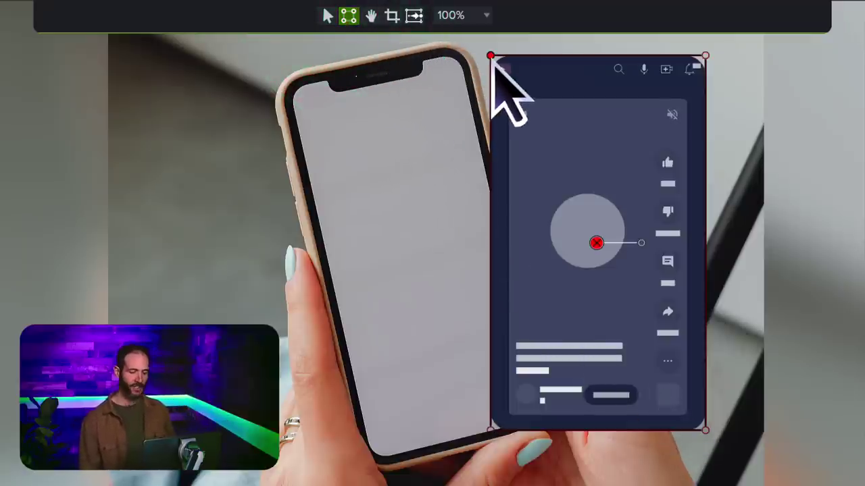
drag(492, 57, 279, 84)
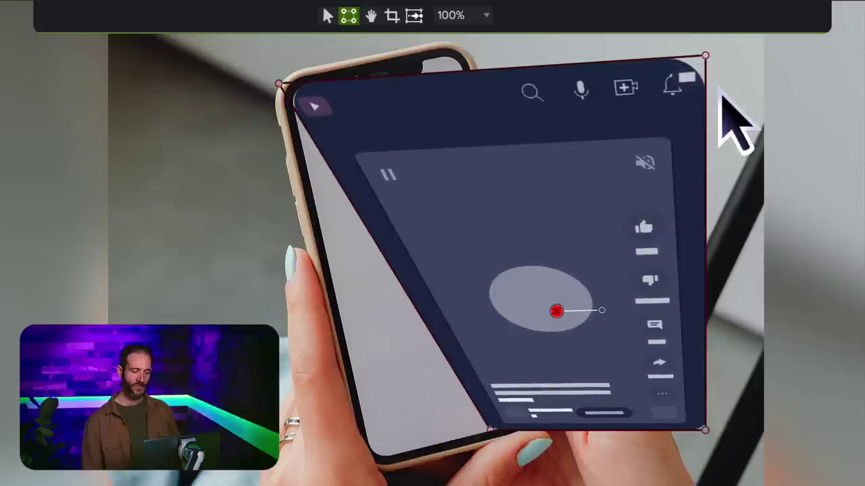
drag(706, 57, 458, 53)
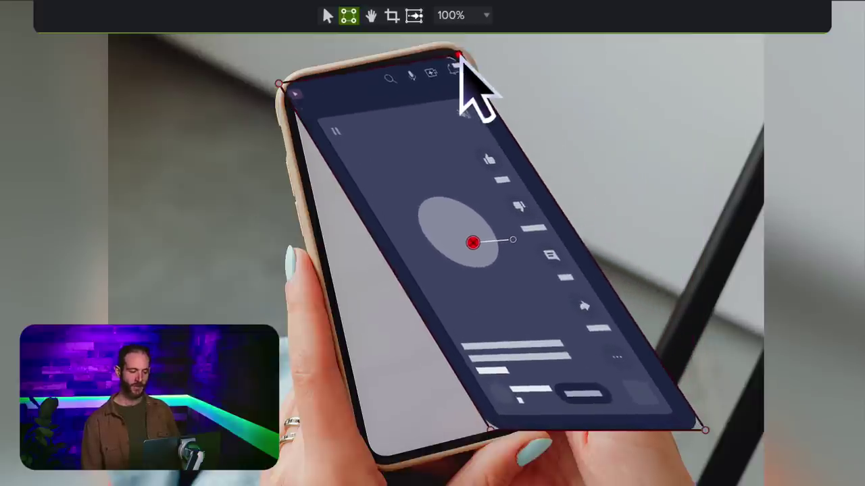
drag(491, 431, 363, 463)
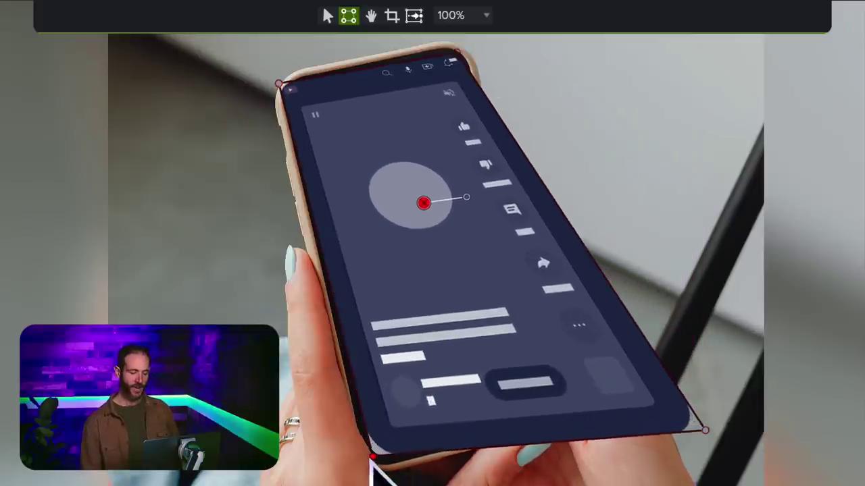
mouse_move(706, 431)
mouse_down()
mouse_move(579, 415)
mouse_move(560, 429)
mouse_move(544, 425)
mouse_up()
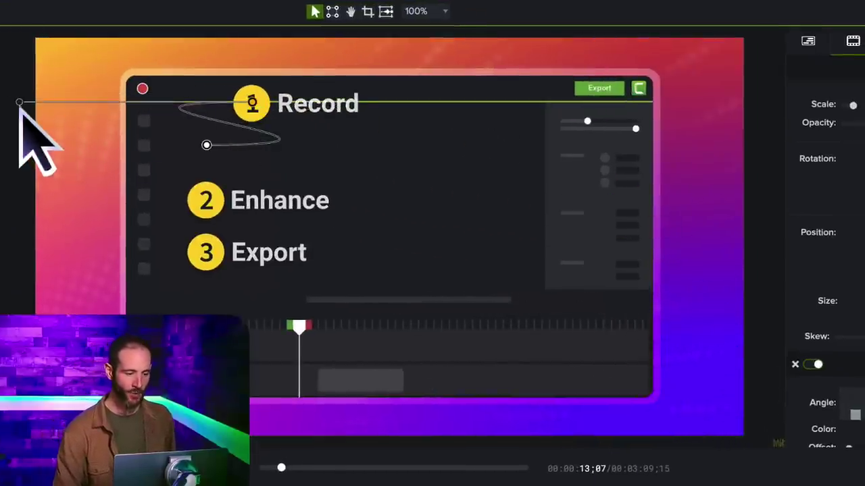
- Reposition the Record title's path start and add a Media Path to the Step 2 Enhance clip
drag(38, 108, 326, 129)
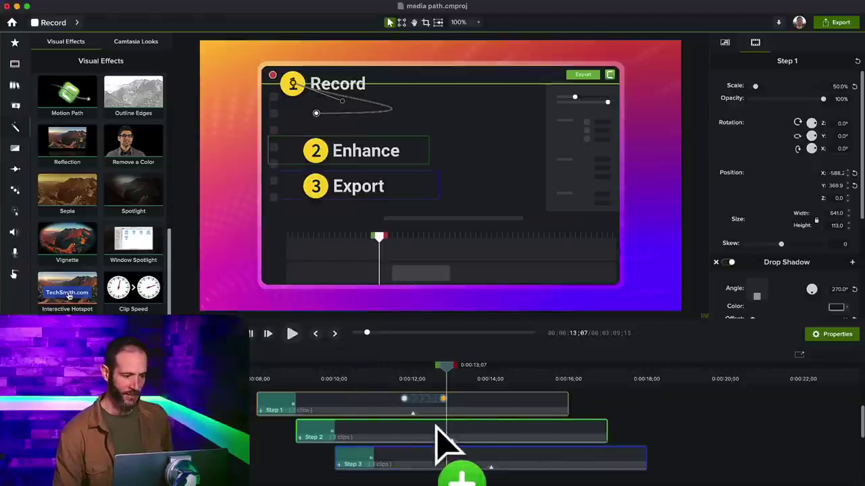
mouse_move(436, 426)
mouse_down()
mouse_move(451, 435)
mouse_move(478, 429)
mouse_up()
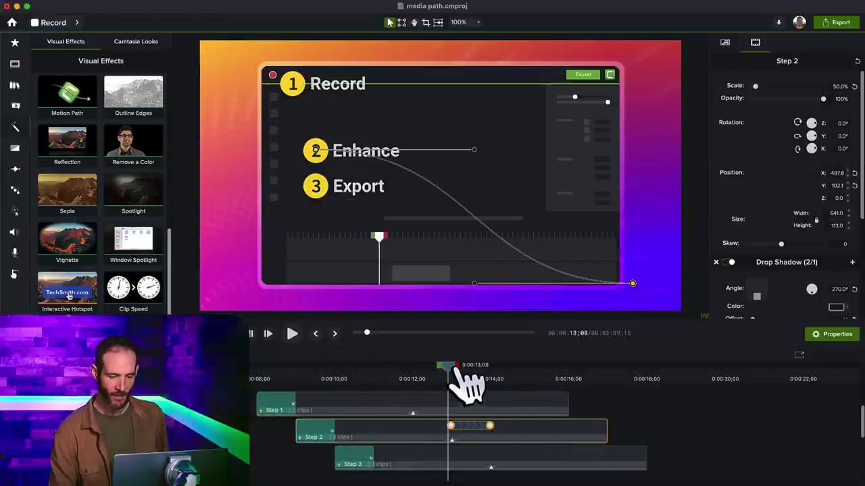
drag(454, 368, 490, 368)
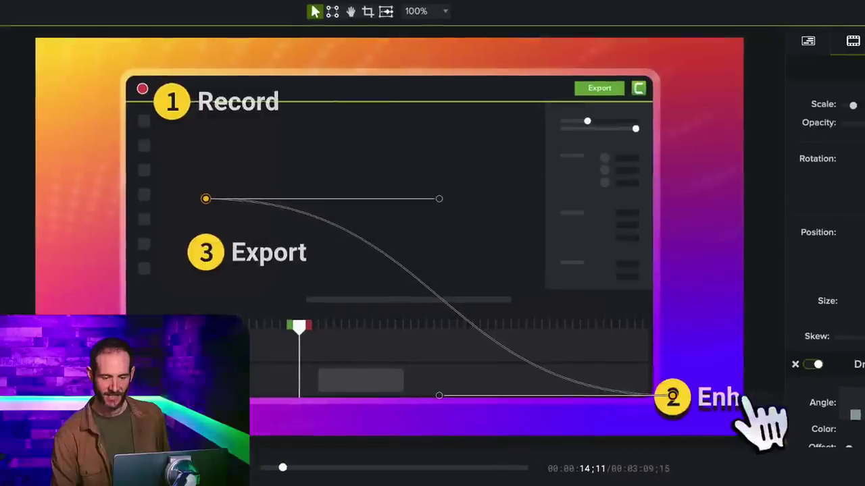
- Drag Enhance's end position down to bottom centre and preview the title motion paths
drag(675, 395, 374, 358)
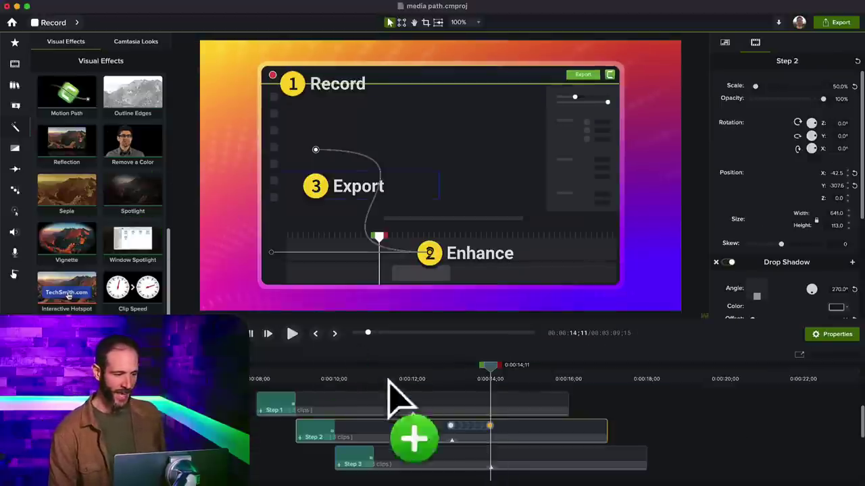
click(493, 466)
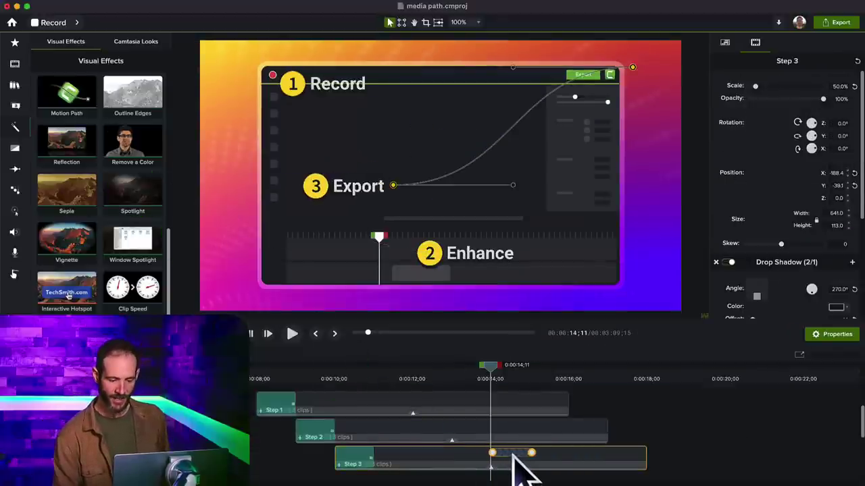
key(space)
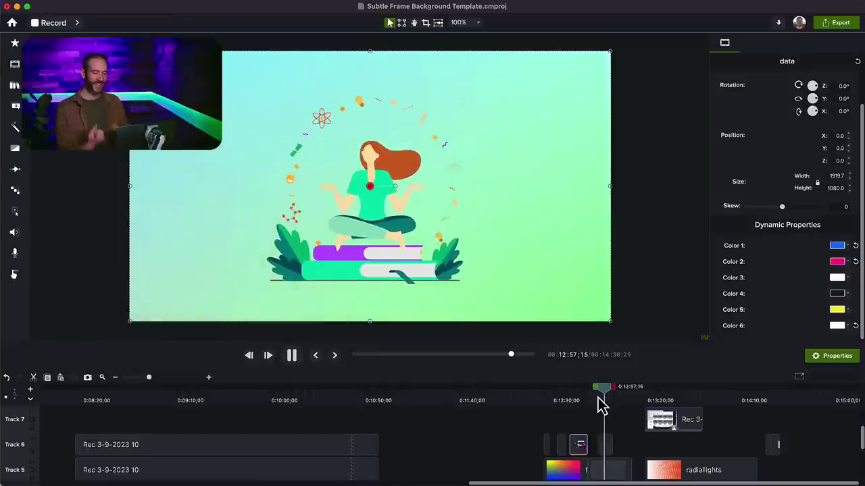
- Set the illustration's Color 1 (hair) to orange #FF7600
click(602, 446)
click(839, 284)
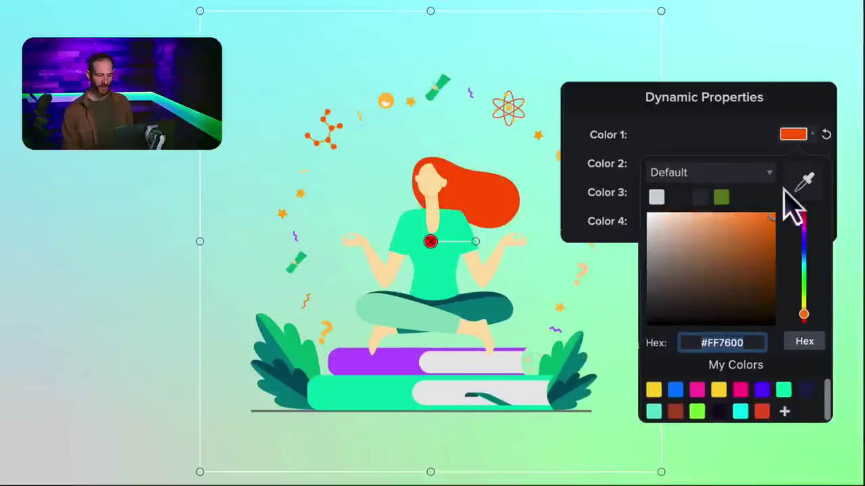
click(749, 155)
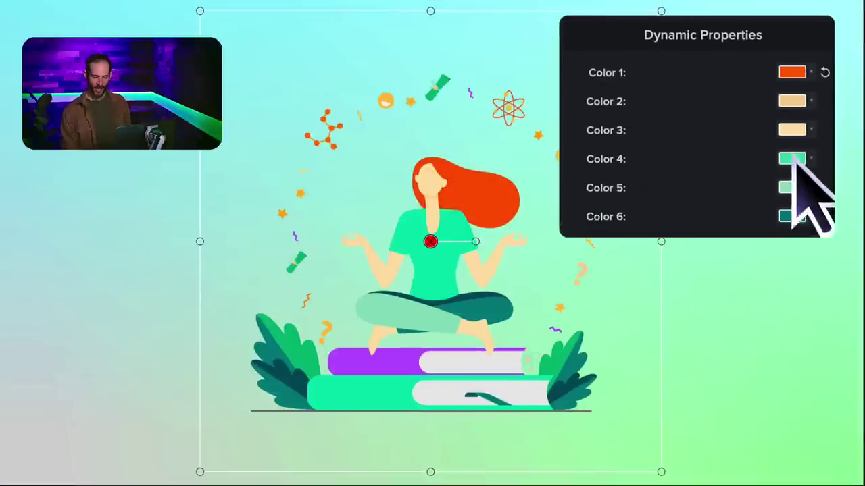
- Set Color 4 (shirt and book) to purple #6F00FF and Color 6 (leaves) to near-black #132929
click(794, 174)
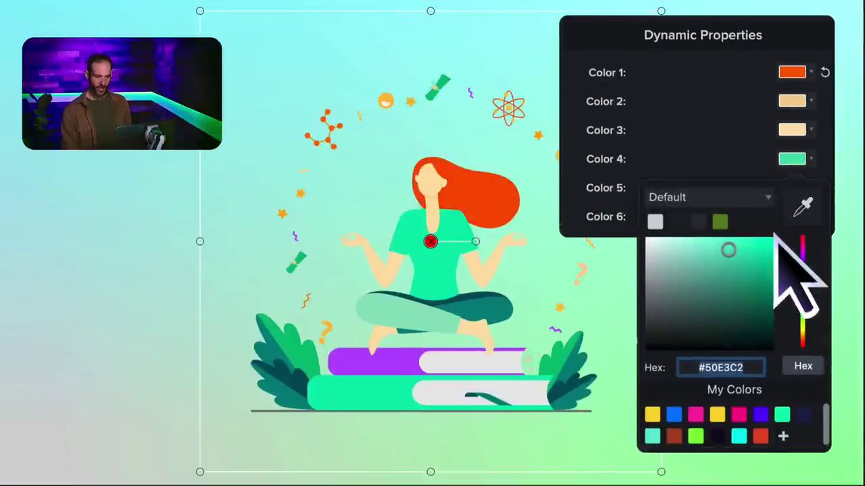
mouse_move(762, 261)
mouse_down()
mouse_move(647, 245)
mouse_move(792, 358)
mouse_move(796, 219)
mouse_up()
click(764, 414)
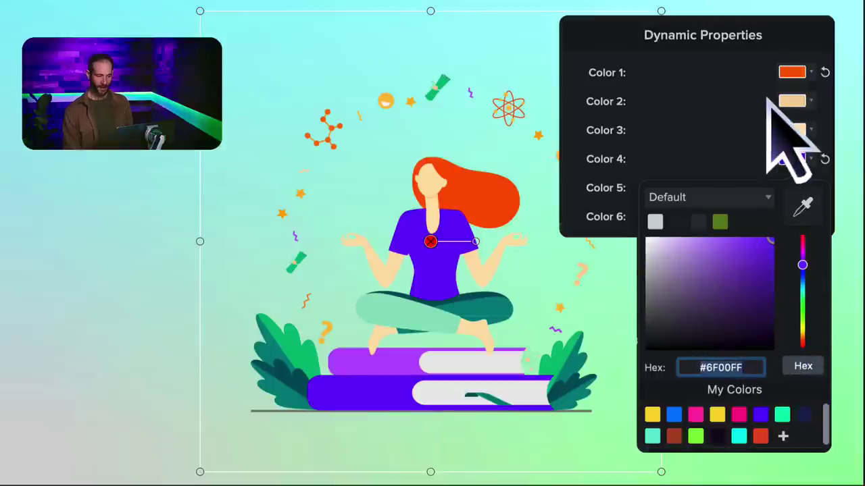
click(782, 154)
click(793, 217)
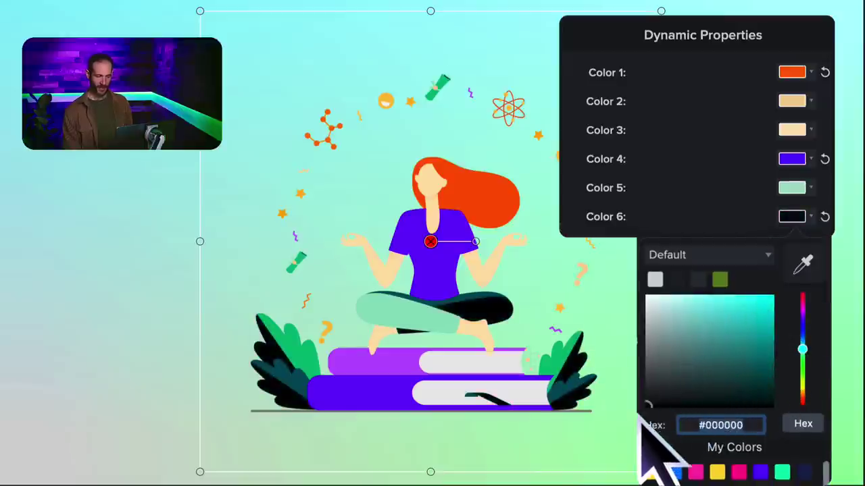
mouse_move(647, 403)
mouse_down()
mouse_move(646, 376)
mouse_move(709, 393)
mouse_up()
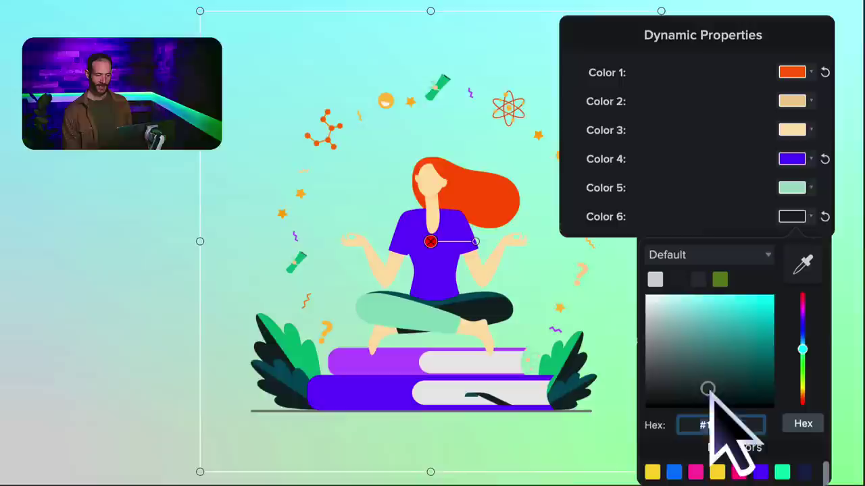